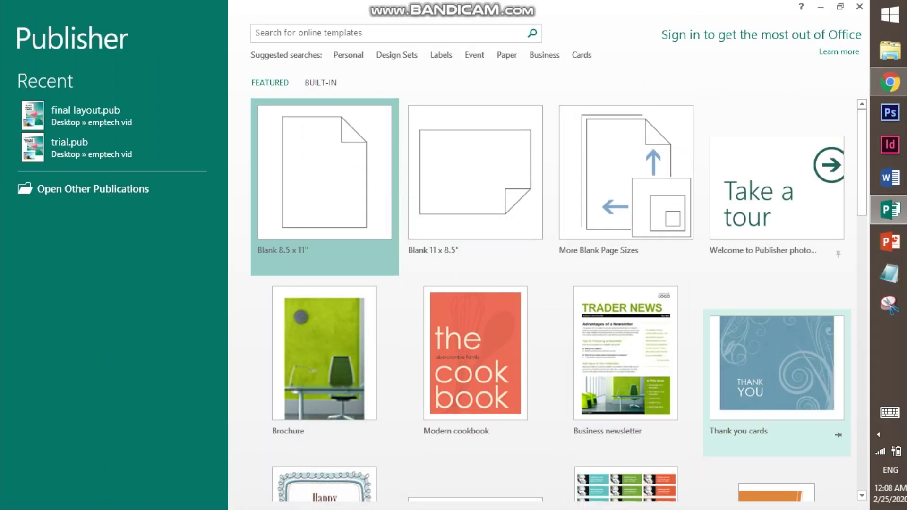
Step: Browse the templates and pick the Blank 8.5 x 11" portrait publication
scroll(548, 302, down, 1)
scroll(548, 302, down, 4)
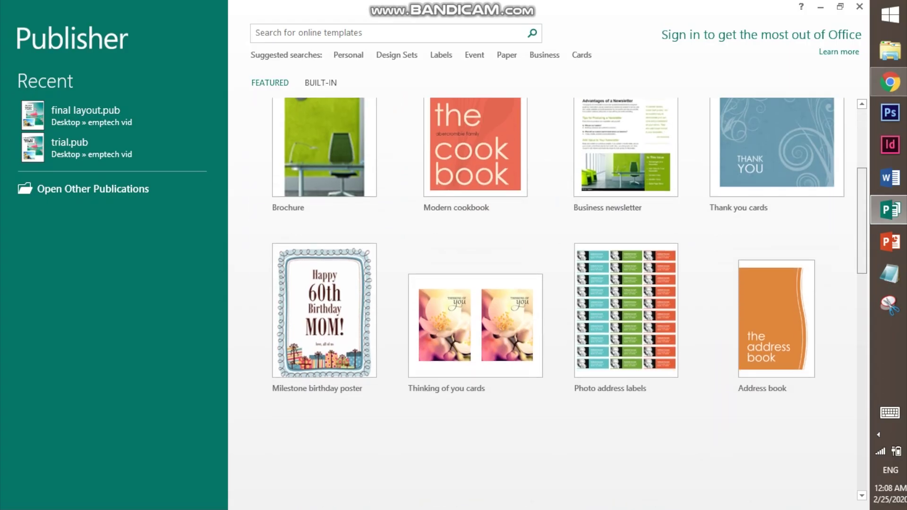
scroll(548, 302, down, 2)
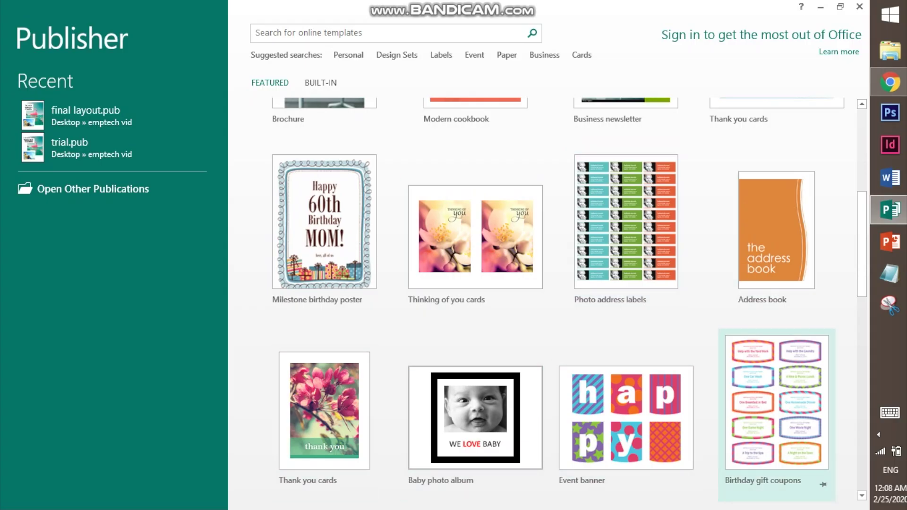
scroll(862, 243, down, 5)
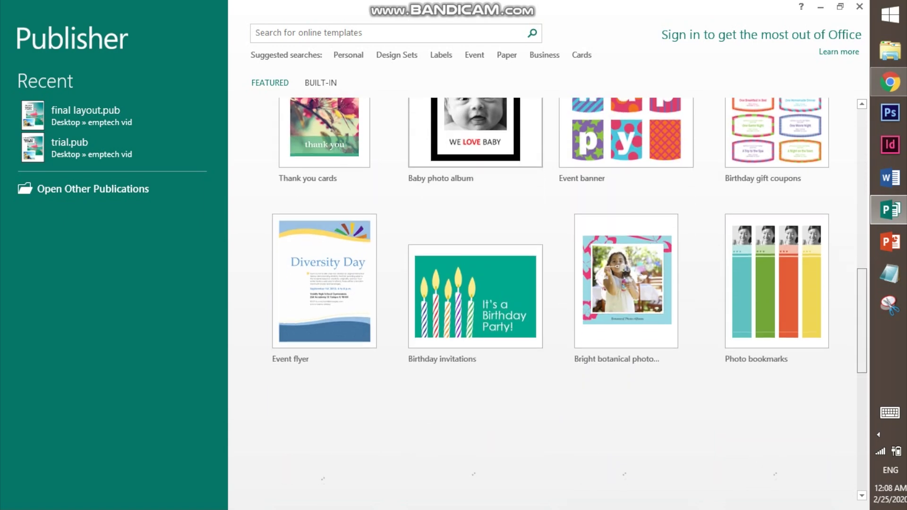
scroll(326, 284, down, 1)
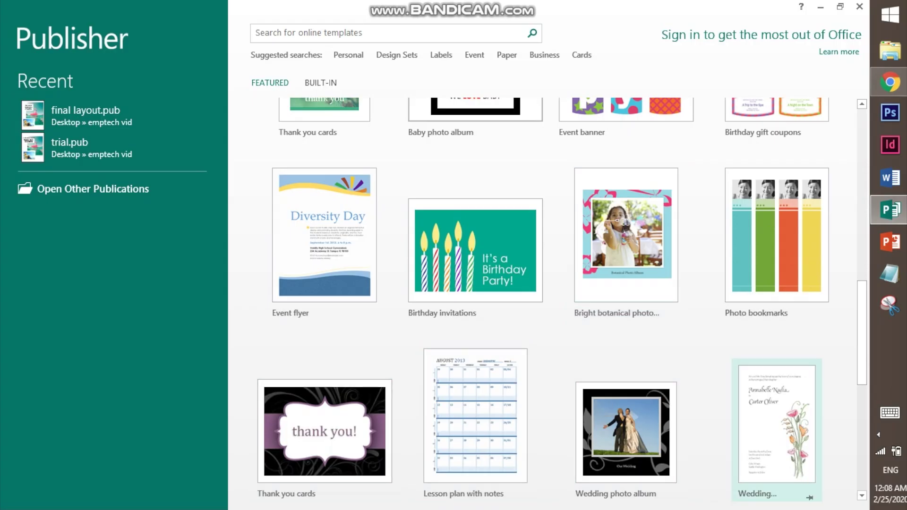
drag(861, 333, 861, 402)
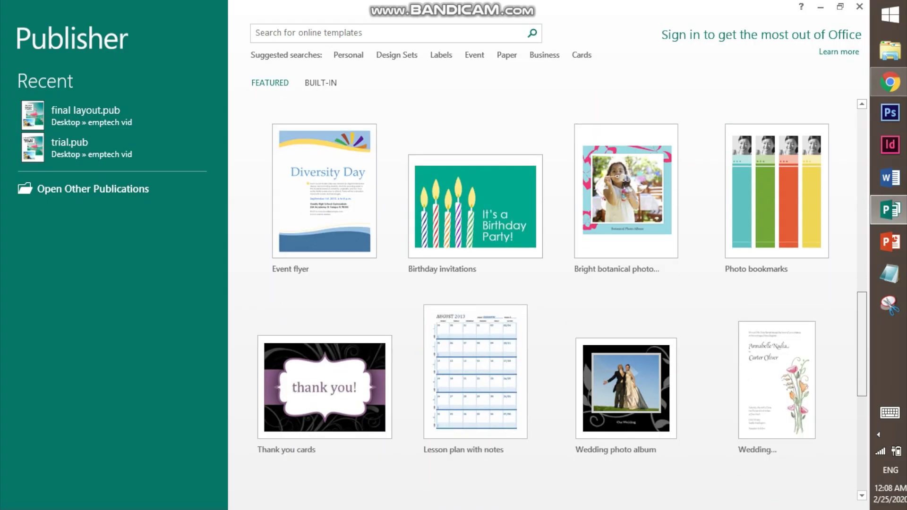
scroll(325, 255, down, 2)
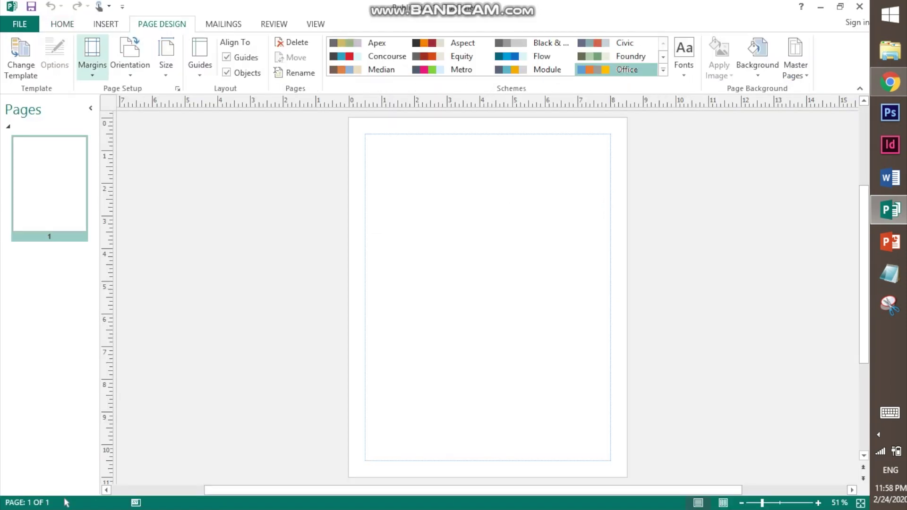
Step: Set the page margins to None
click(92, 57)
key(Up)
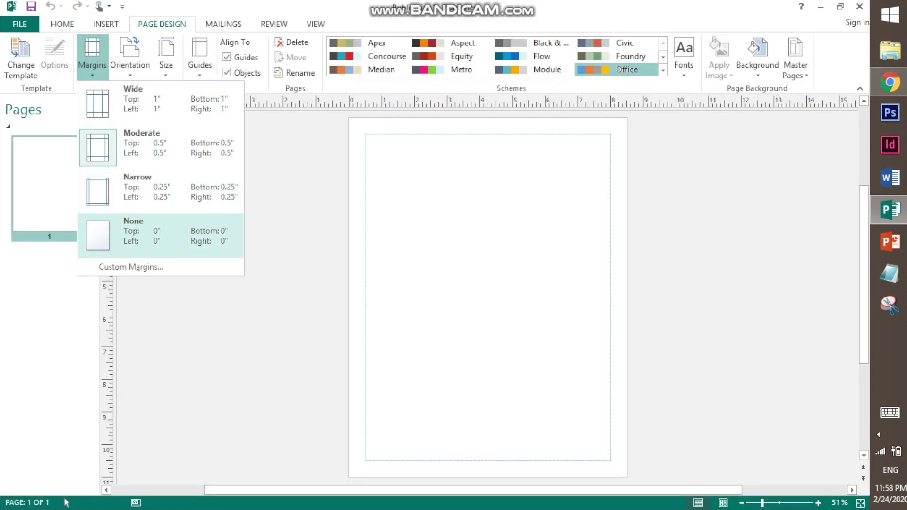
key(Return)
Step: Insert Screenshot_3-1.jpg from the emptech vid folder and park it beside the page
key(alt+n)
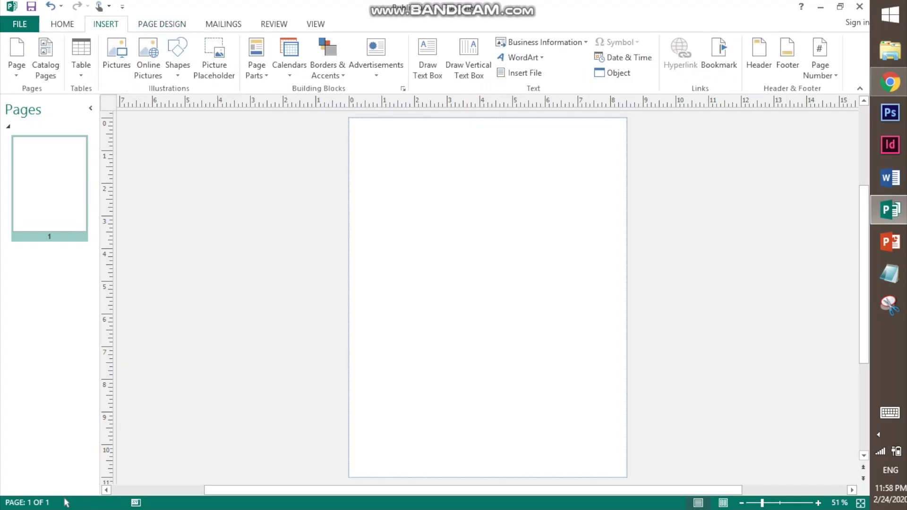
key(p)
key(shift+Tab)
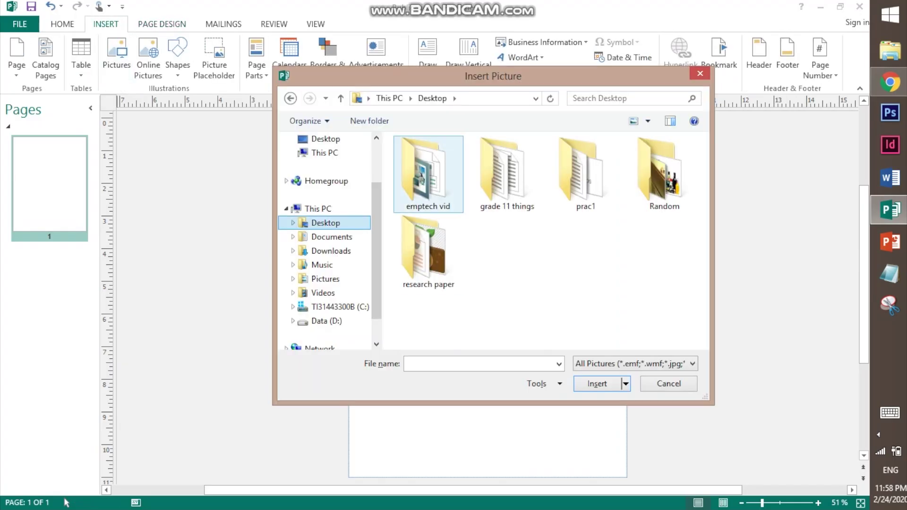
key(Tab)
key(Return)
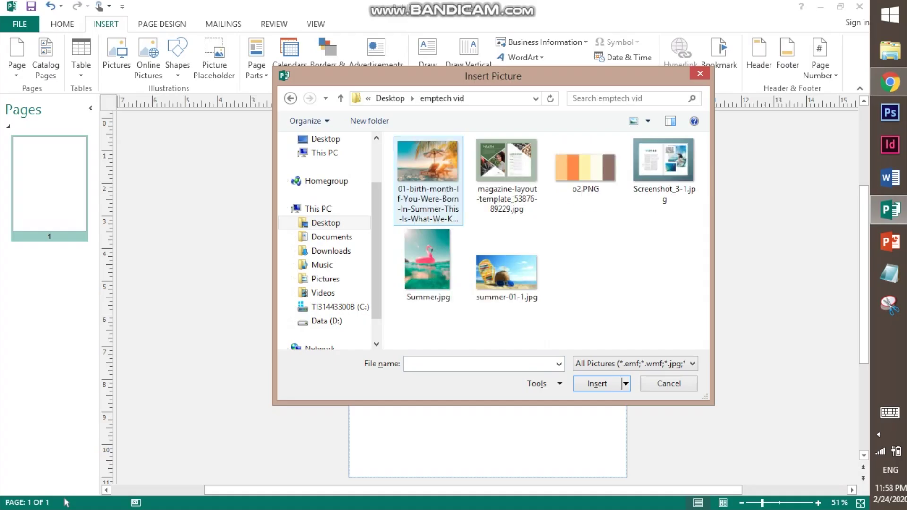
key(s)
key(Return)
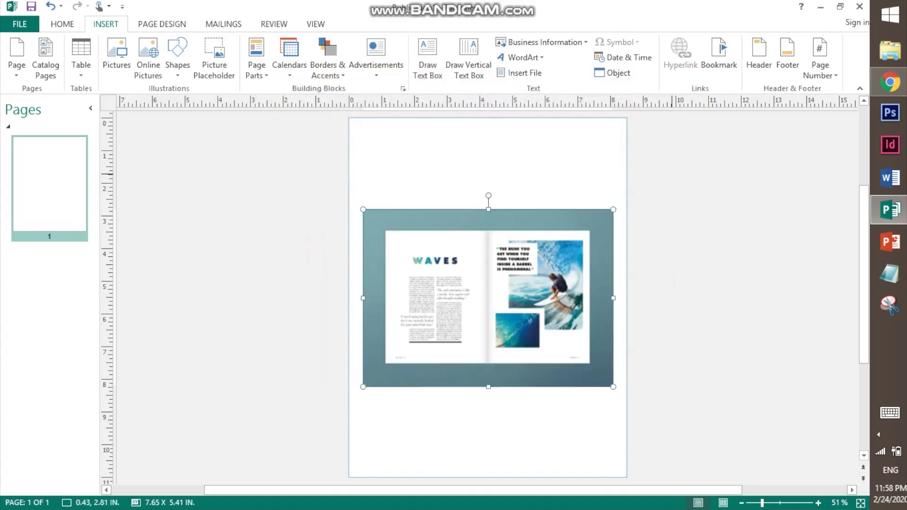
mouse_move(488, 299)
mouse_down()
mouse_move(600, 249)
mouse_move(720, 238)
mouse_up()
drag(600, 249, 625, 241)
click(294, 183)
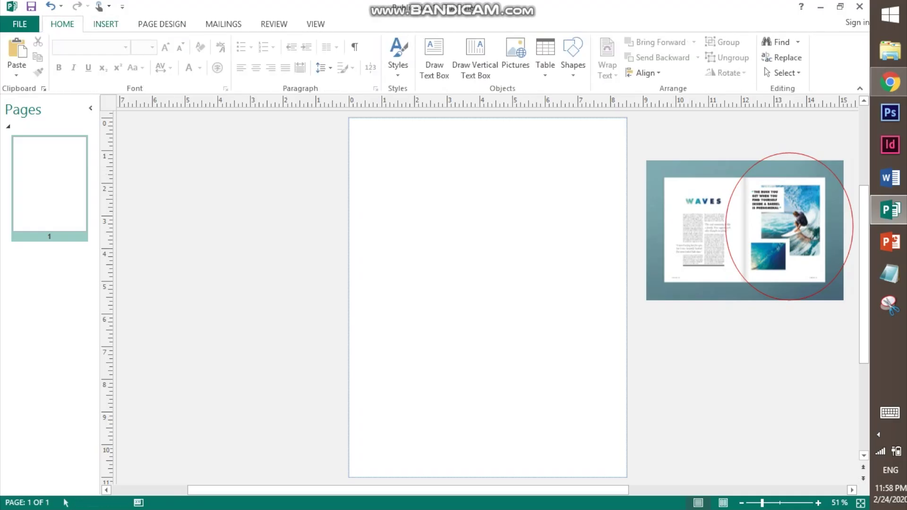
Step: Insert the Summer.jpg flamingo photo and resize it to cover most of the page
click(106, 23)
click(117, 57)
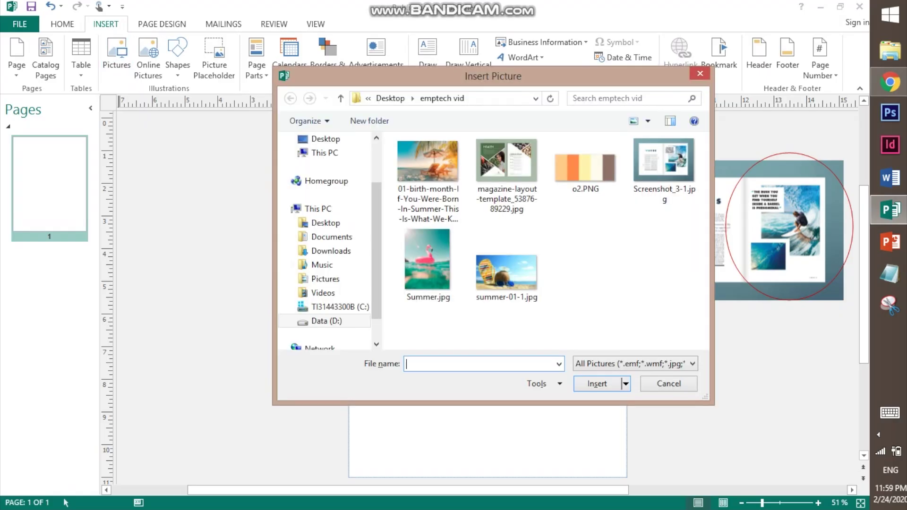
click(427, 262)
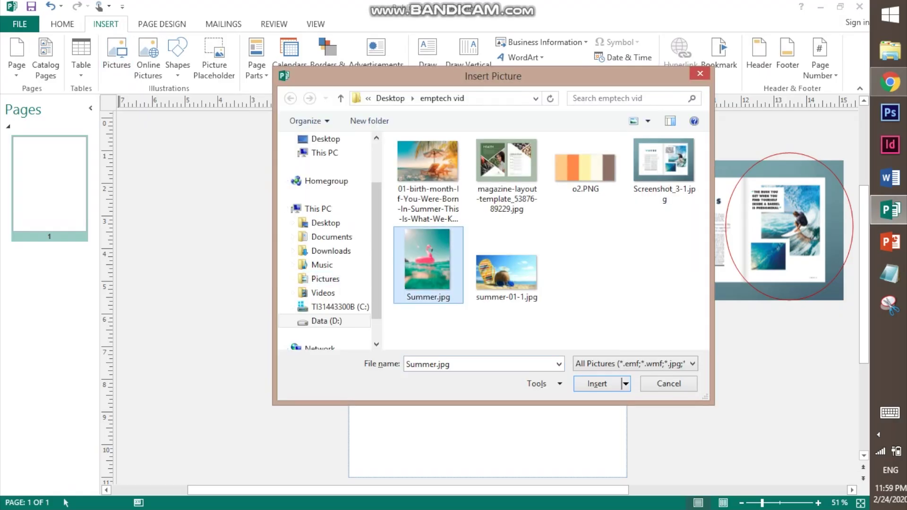
key(Return)
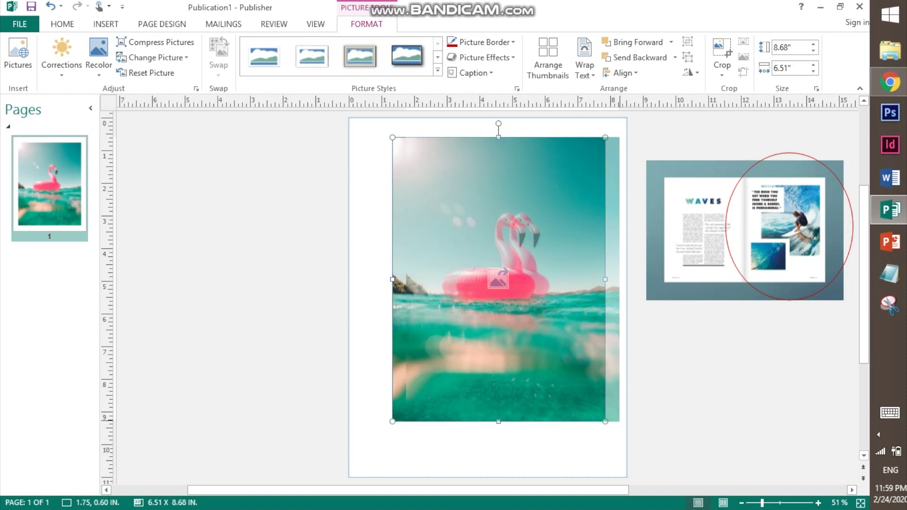
drag(387, 163, 405, 137)
click(378, 353)
Step: Draw a white, outline-free rectangle over the photo's lower-left corner
click(573, 62)
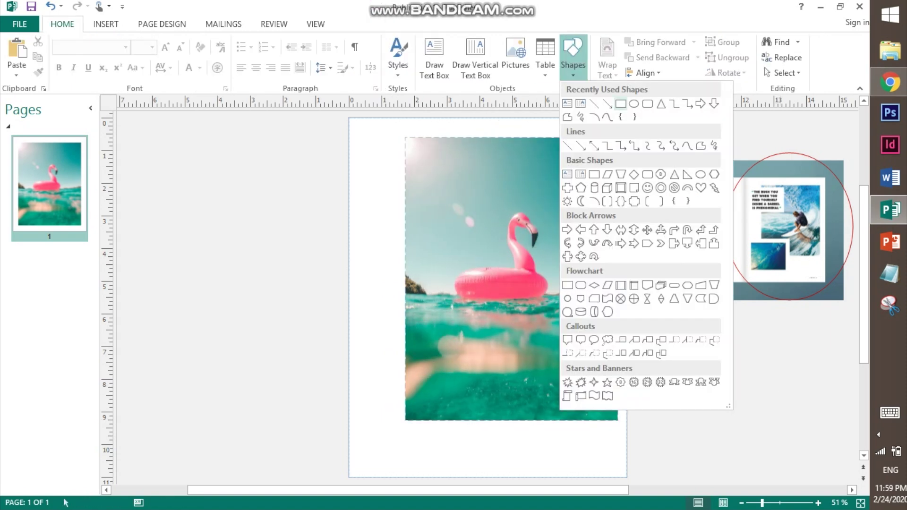
key(Escape)
drag(373, 336, 513, 450)
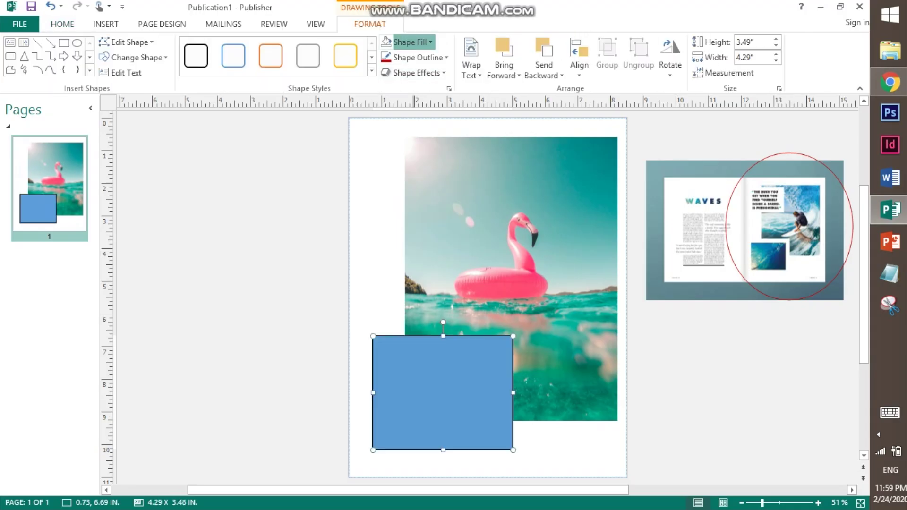
click(407, 43)
click(464, 72)
click(419, 57)
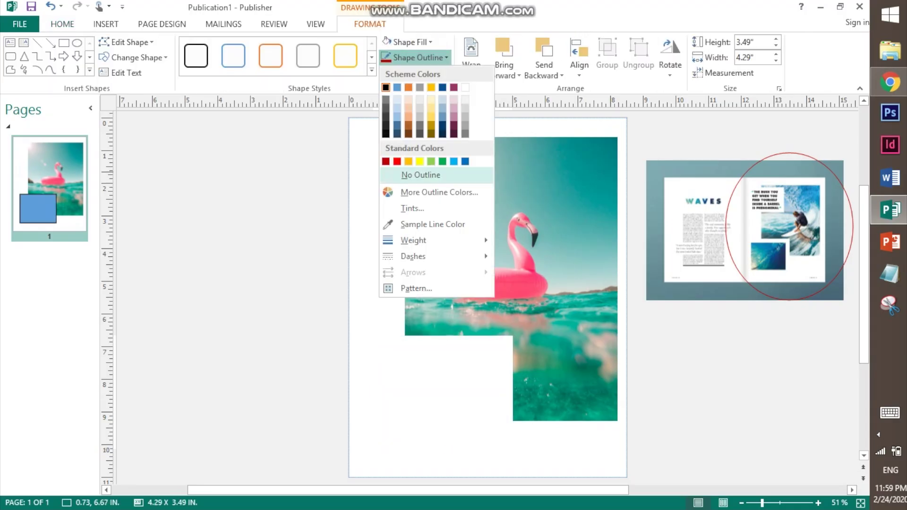
click(416, 175)
Step: Insert the beach photo, crop its right side, and fit it onto the white rectangle
click(105, 24)
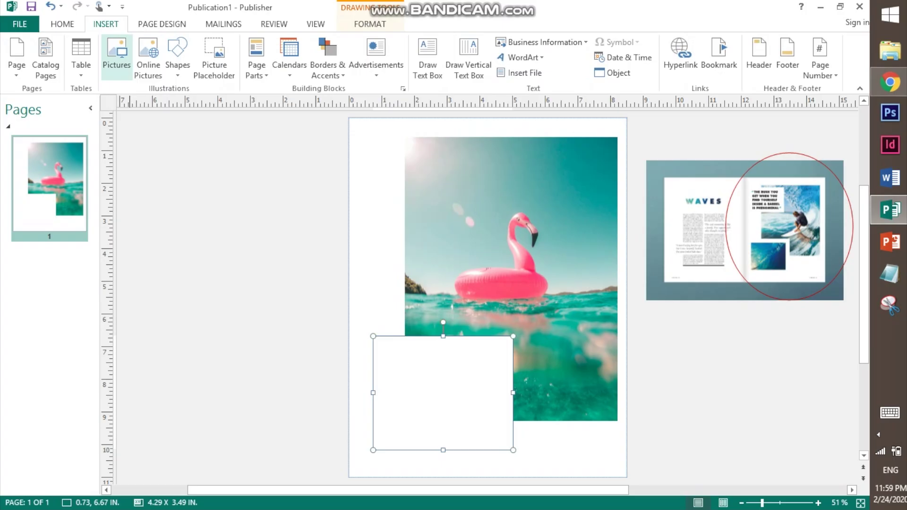
click(116, 54)
click(596, 384)
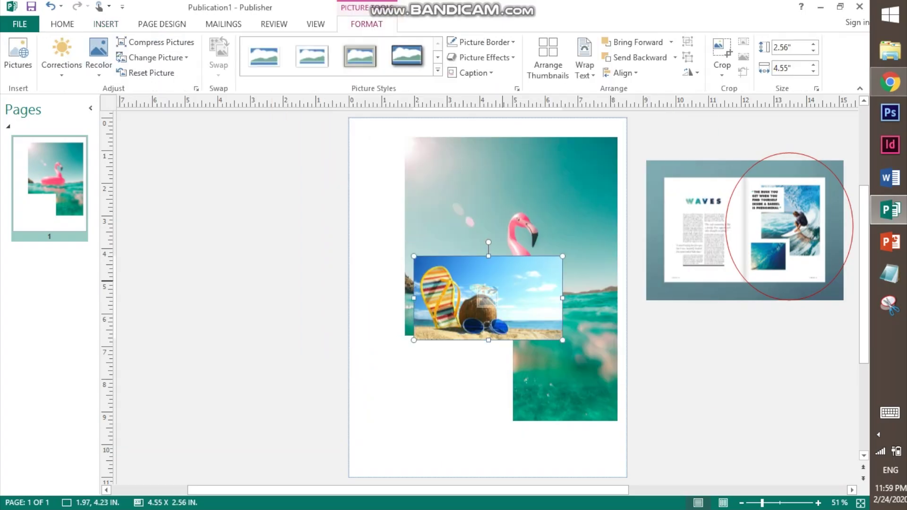
drag(487, 293, 431, 372)
click(722, 56)
drag(507, 371, 487, 372)
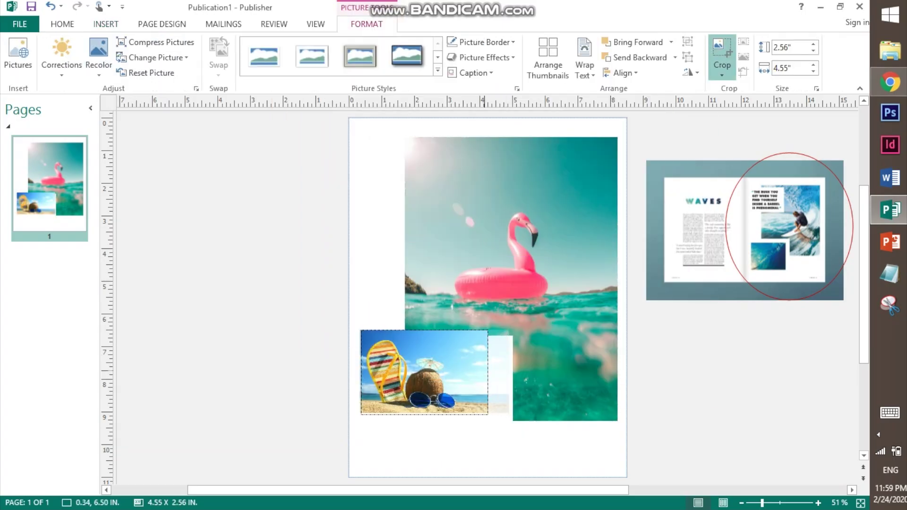
click(721, 57)
drag(360, 330, 354, 325)
drag(422, 372, 433, 392)
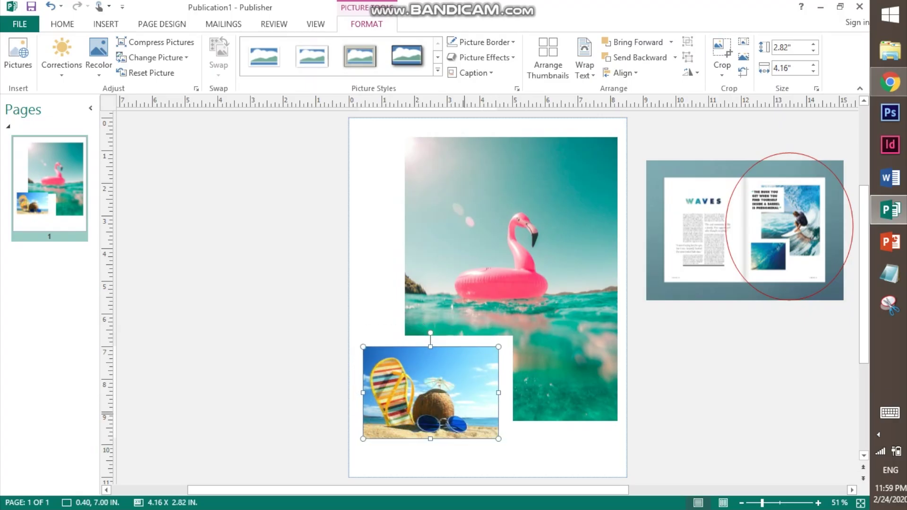
Step: Draw a second rectangle over the flamingo photo's upper-left area and fill it white
key(Escape)
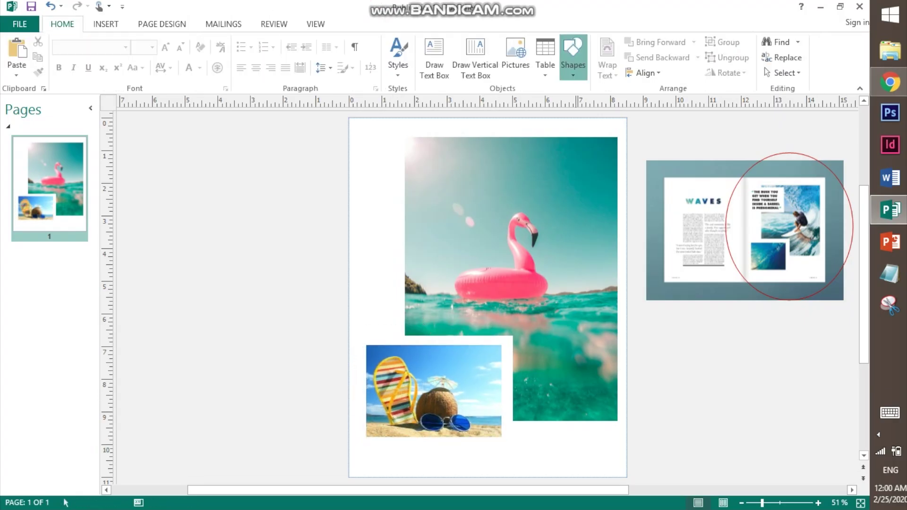
click(573, 57)
click(573, 57)
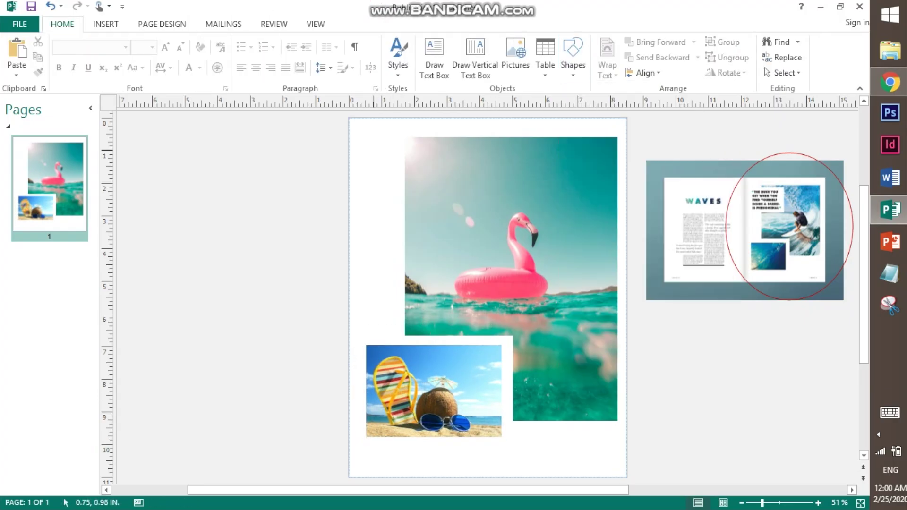
drag(372, 158, 495, 239)
click(408, 42)
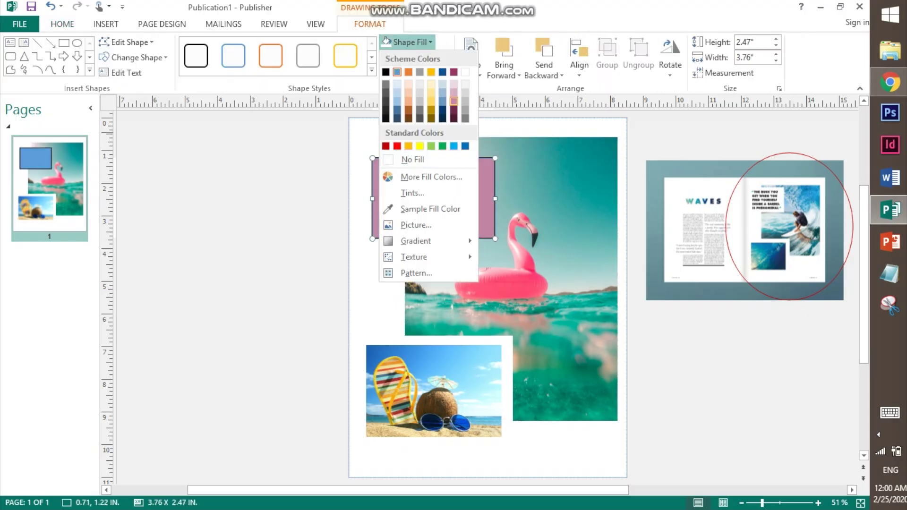
click(465, 71)
key(Escape)
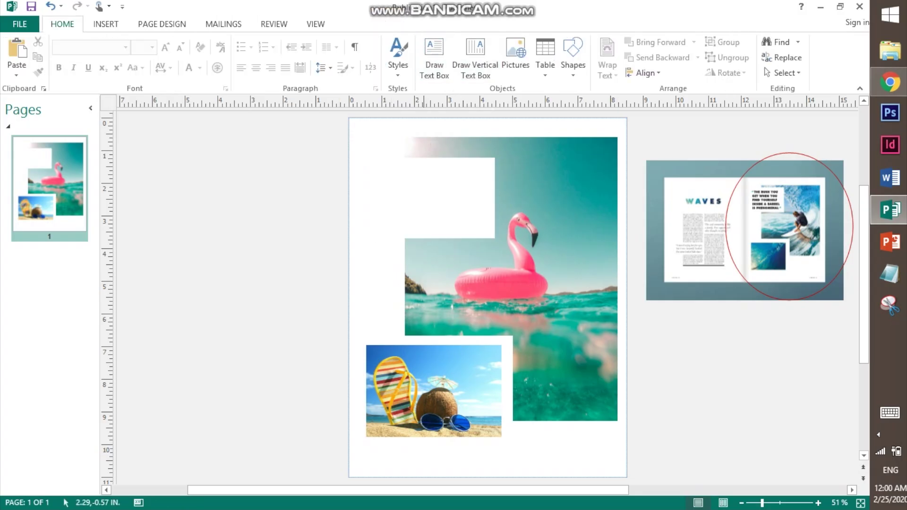
Step: Draw a text box on the white rectangle and type the quote in capitals
click(434, 57)
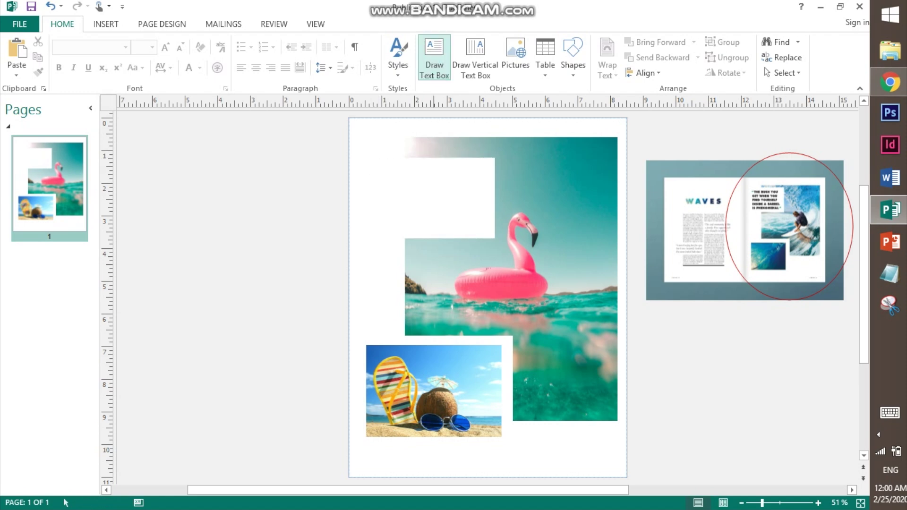
mouse_move(383, 159)
mouse_down()
mouse_move(465, 205)
mouse_move(488, 233)
mouse_up()
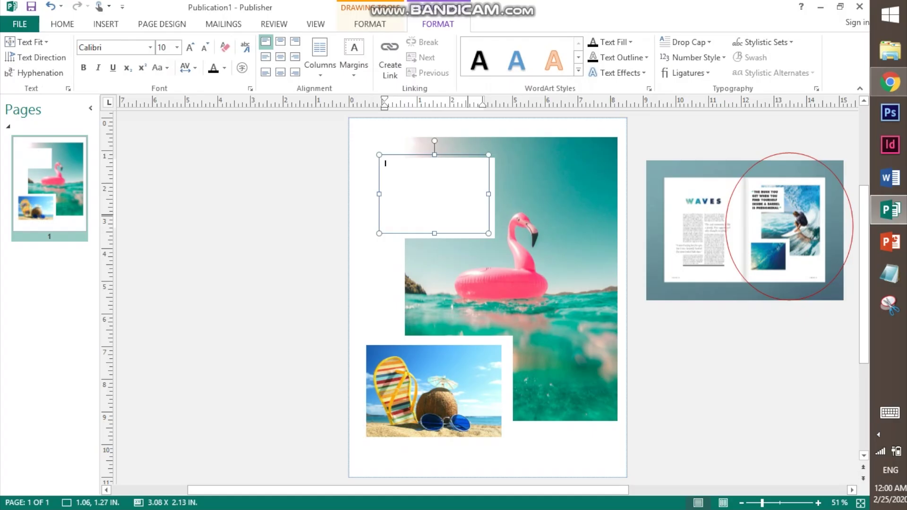
key(Caps_Lock)
text(A LITTLE BIT OF S)
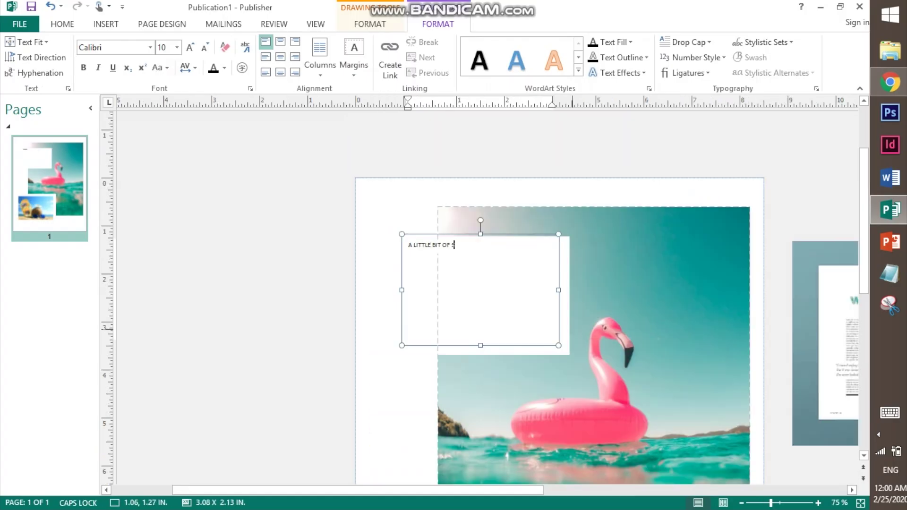
text(T THE WHOLE YEAR IS ALL ABOU)
Step: Centre the quote and set it in Couture at 18 pt
key(ctrl+a)
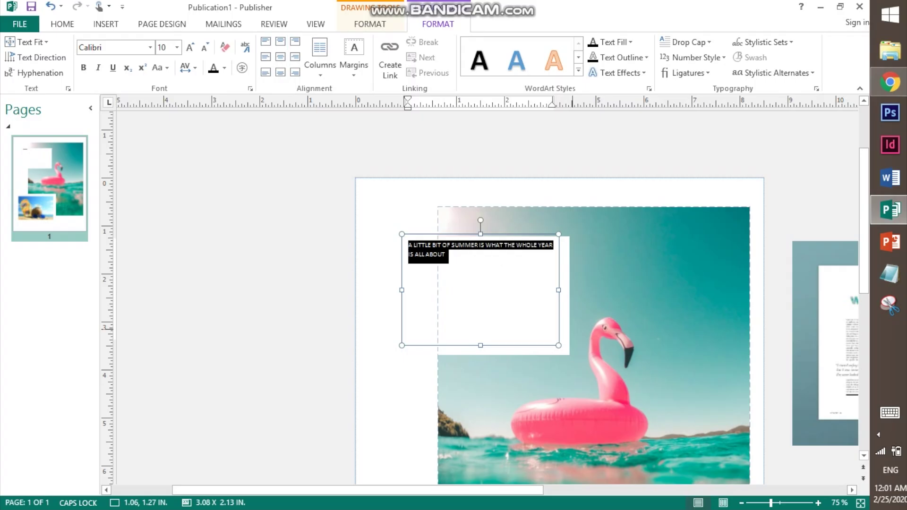
key(ctrl+e)
key(ctrl+shift+greater)
key(ctrl+shift+greater)
key(ctrl+shift+greater)
key(ctrl+shift+f)
key(Return)
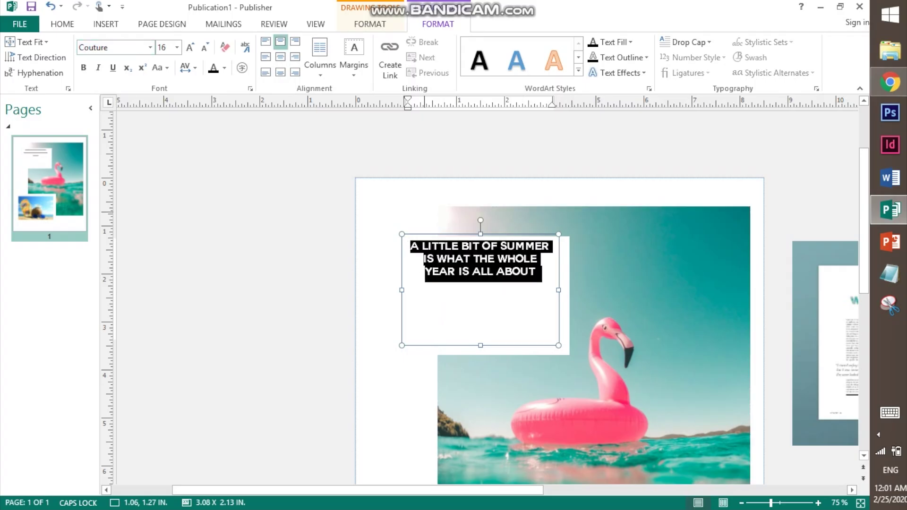
key(ctrl+shift+greater)
text(BY  JOHN)
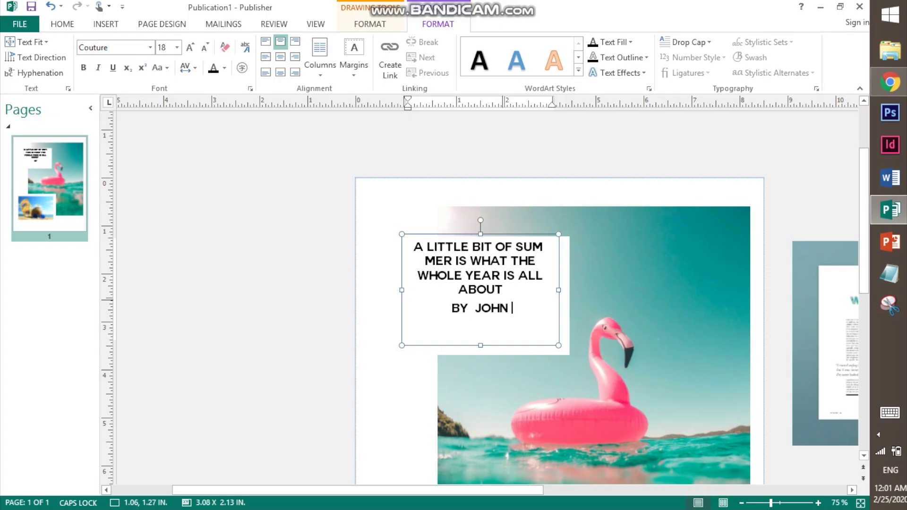
Step: Finish the attribution ending in MEYER and enlarge all the text to 22 pt
text(MEYER)
key(ctrl+a)
key(ctrl+shift+greater)
key(ctrl+shift+greater)
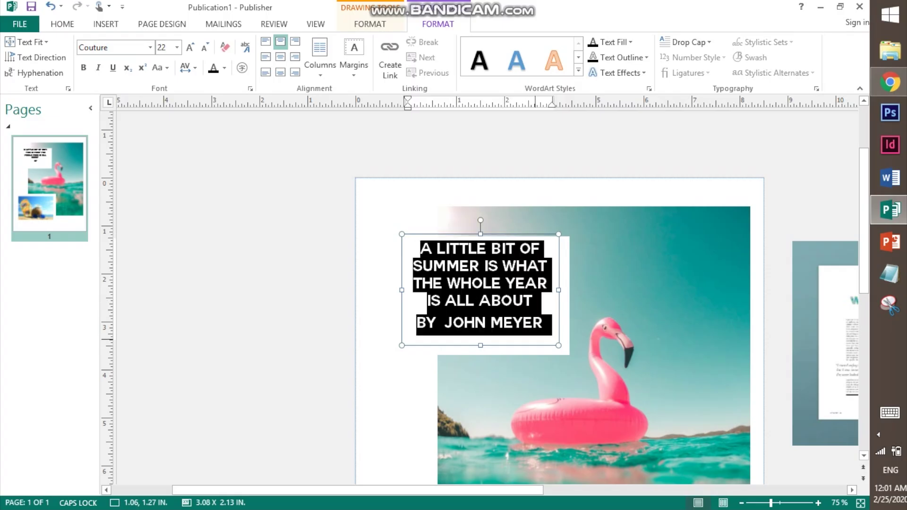
key(Left)
Step: Add quotation marks and a colon after BY, then colour the opening quote teal from the photo
key(Caps_Lock)
text(")
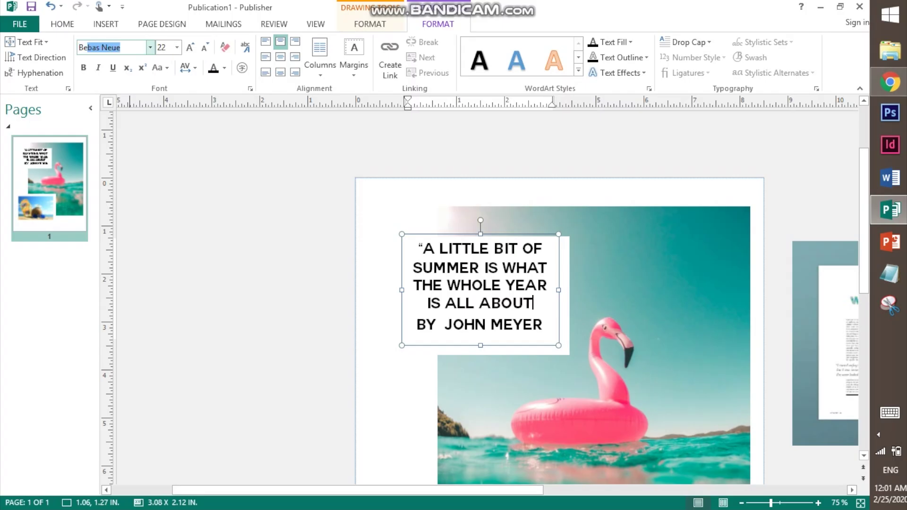
text(")
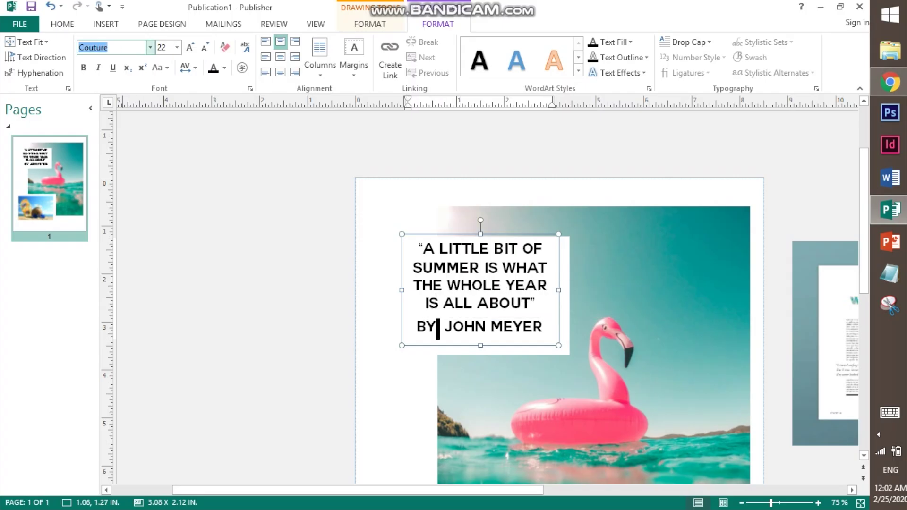
text(:)
drag(418, 249, 424, 249)
click(225, 68)
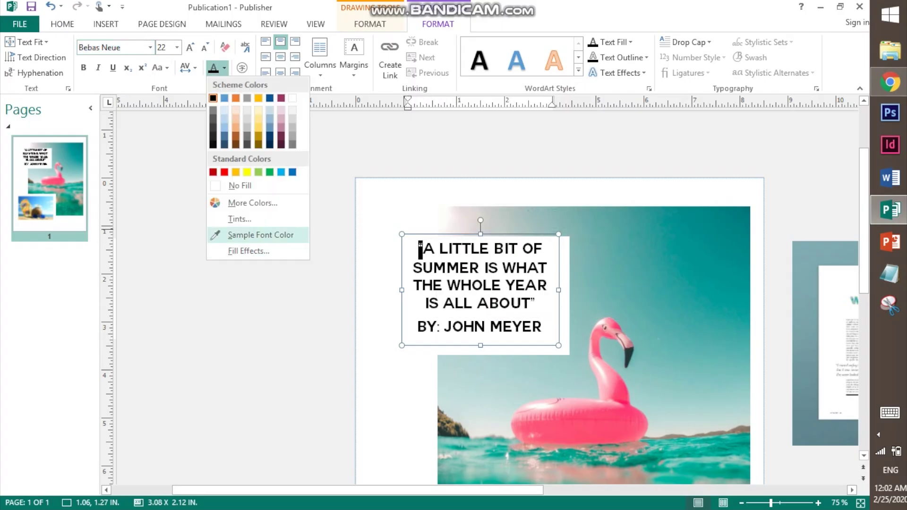
click(260, 234)
click(688, 210)
Step: Colour the closing quote mark the same teal and deselect the text box
click(535, 304)
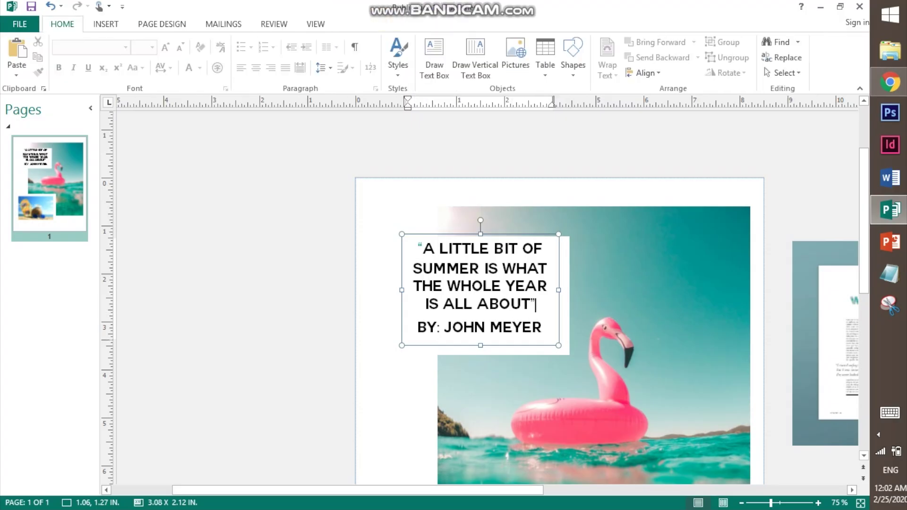
drag(535, 304, 530, 304)
click(214, 68)
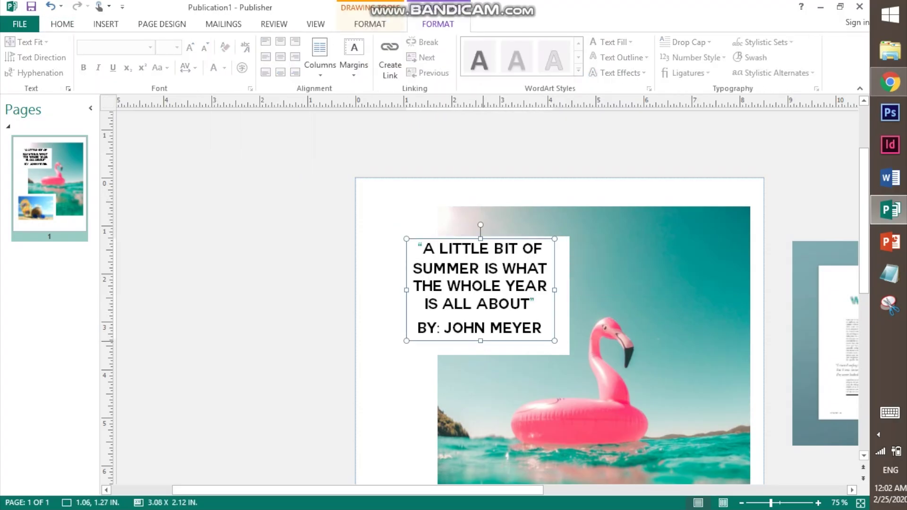
key(Escape)
scroll(491, 295, right, 2)
scroll(491, 296, right, 2)
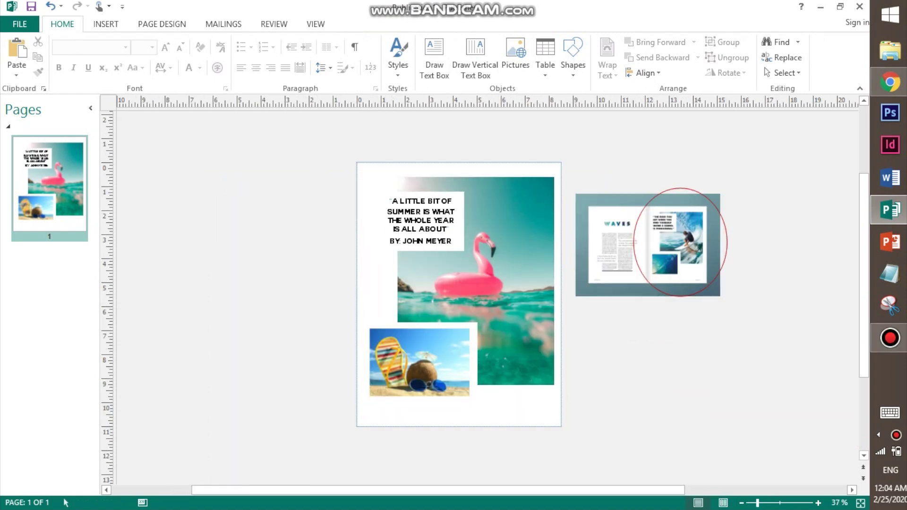
Step: Start Save As in the emptech vid folder with Publisher Files (*.pub) as the type
key(alt+f)
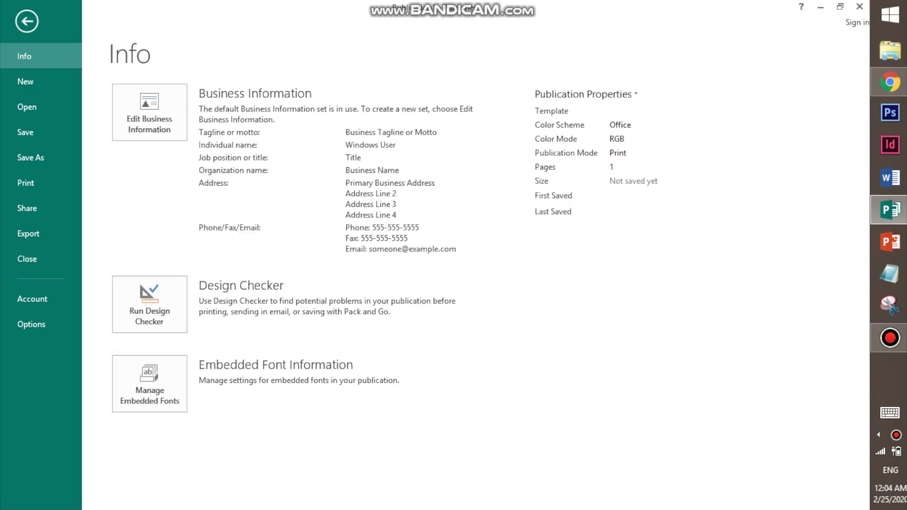
key(ctrl+s)
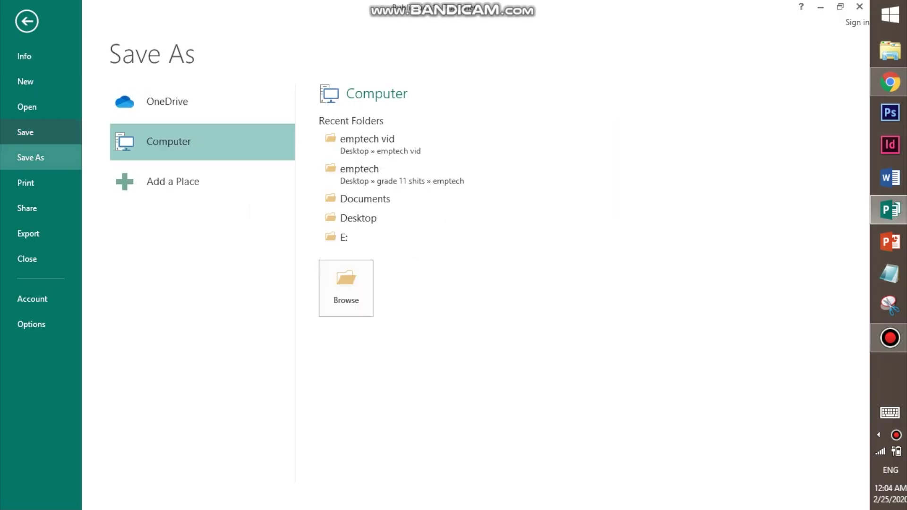
click(367, 141)
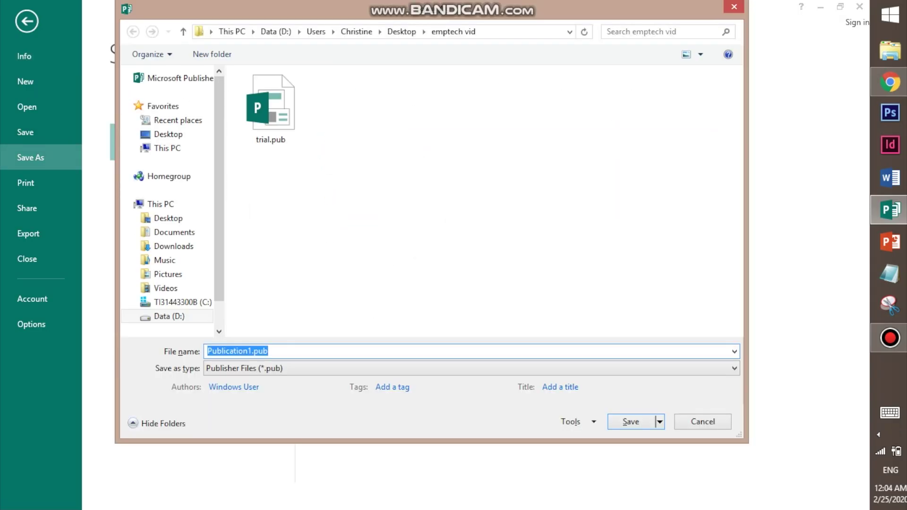
key(alt+t)
key(Down)
key(Down)
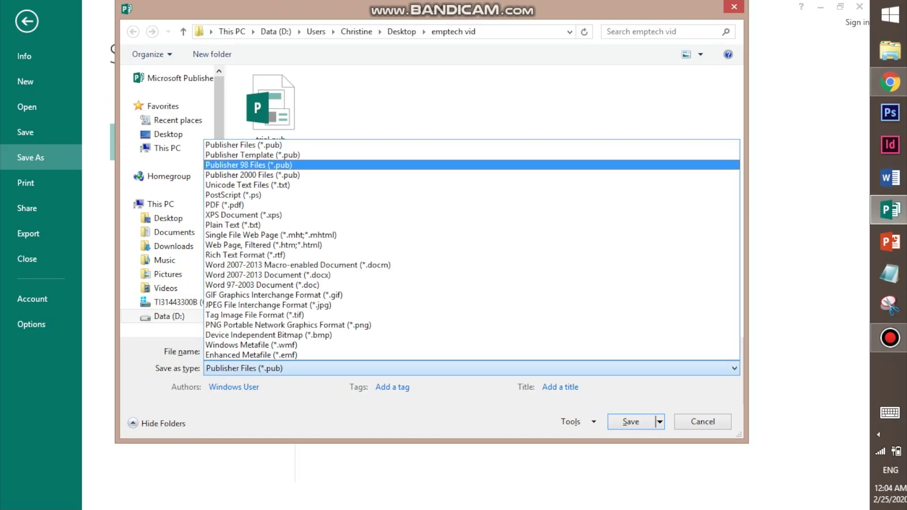
key(Down)
key(Down)
key(Down)
key(Down)
key(Down)
key(Down)
key(Down)
key(Down)
key(Down)
key(Down)
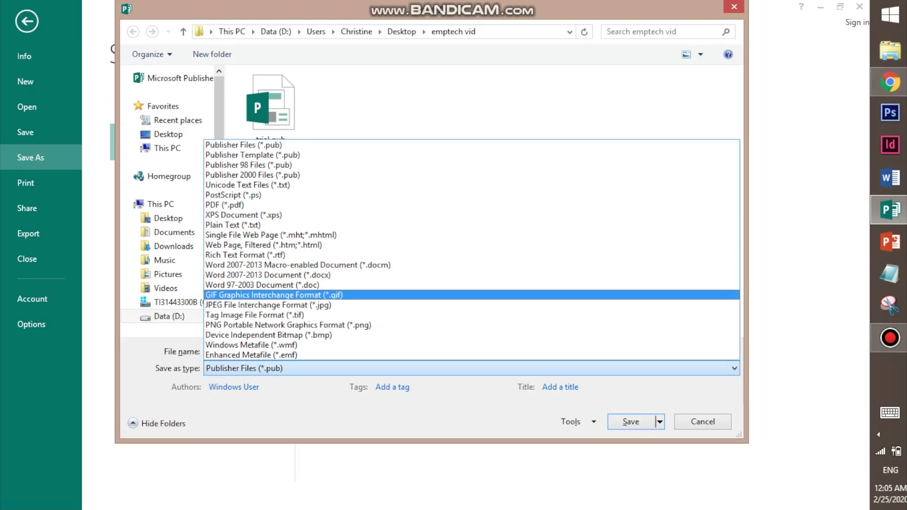
key(Down)
key(Down)
key(Down)
key(Down)
key(Down)
key(Down)
key(Up)
key(Up)
key(Up)
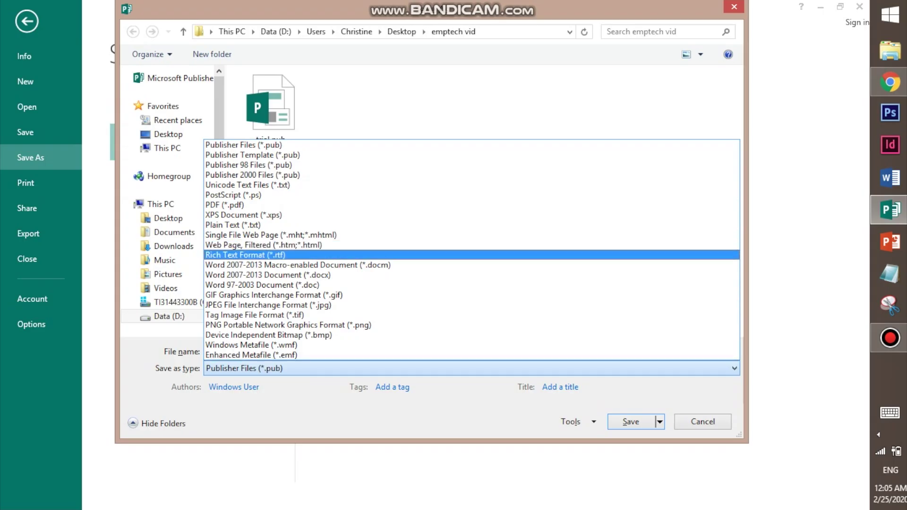
key(Up)
key(Up)
key(Up)
key(Up)
key(Up)
key(Up)
key(Return)
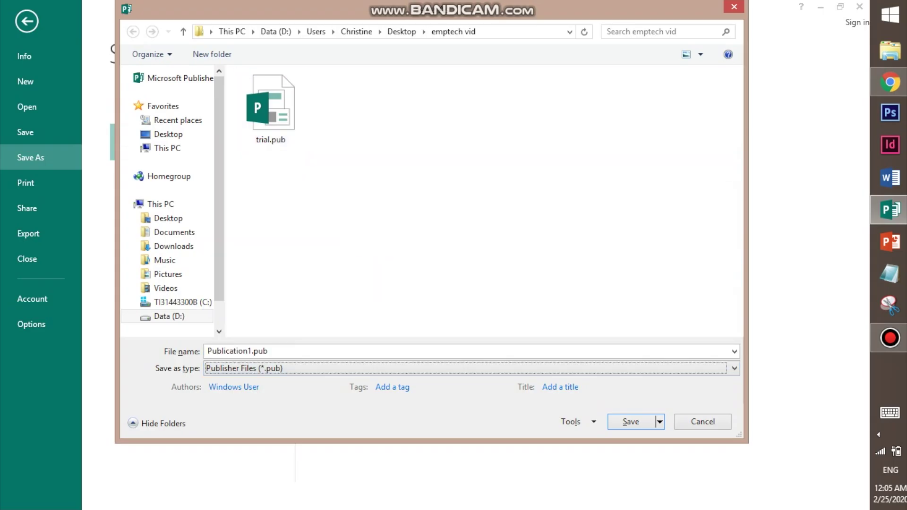
key(shift+Tab)
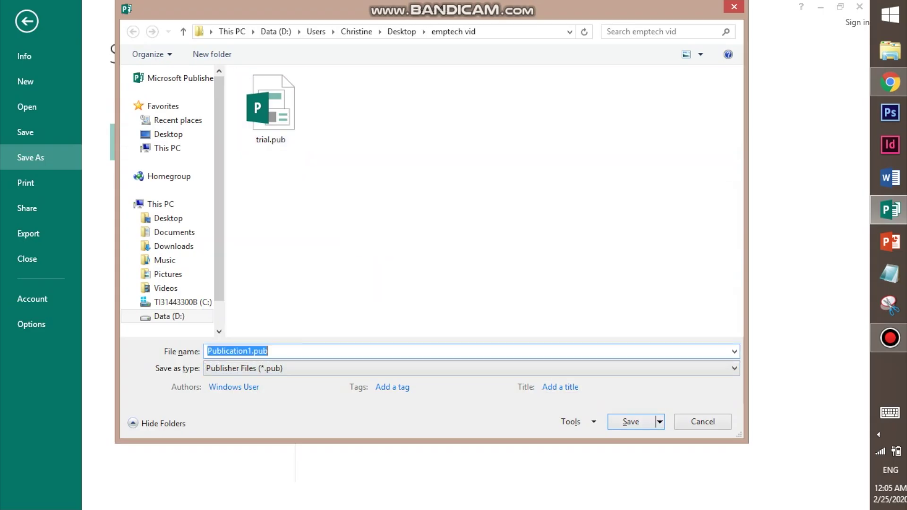
text(final layout)
Step: Confirm saving the publication as a .pub file
key(Return)
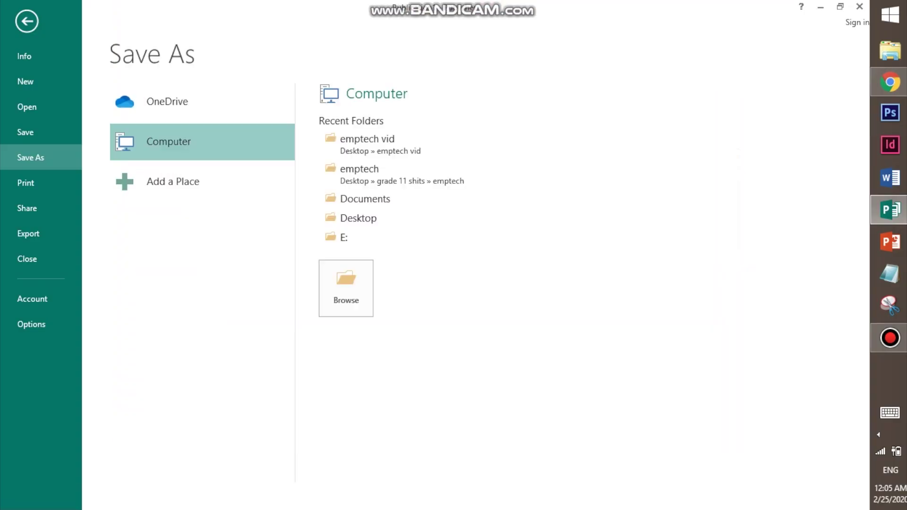